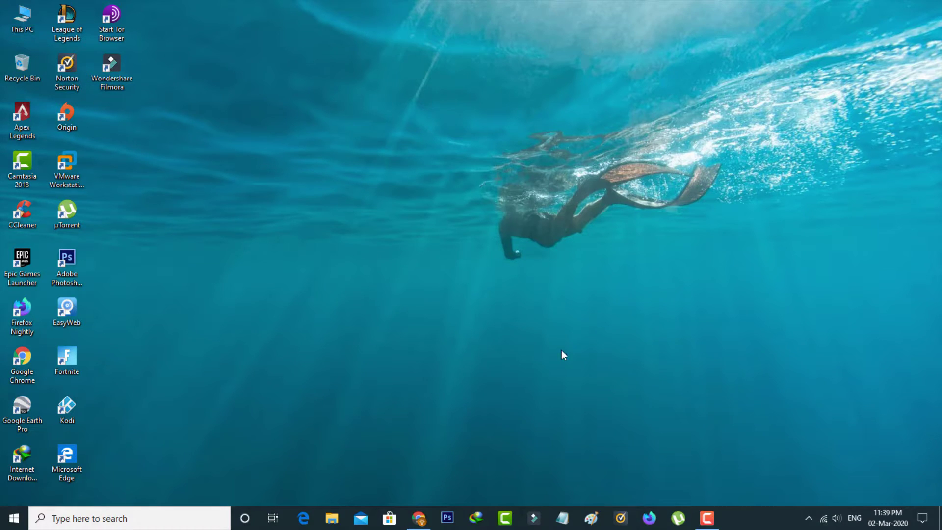
Launch Chrome and open its main menu to reach the About Google Chrome page.
left_click(419, 518)
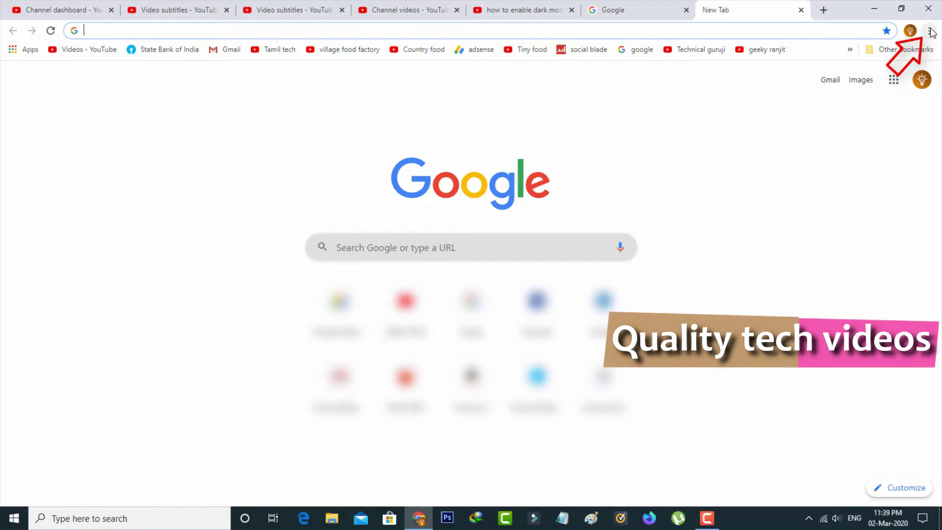
left_click(932, 31)
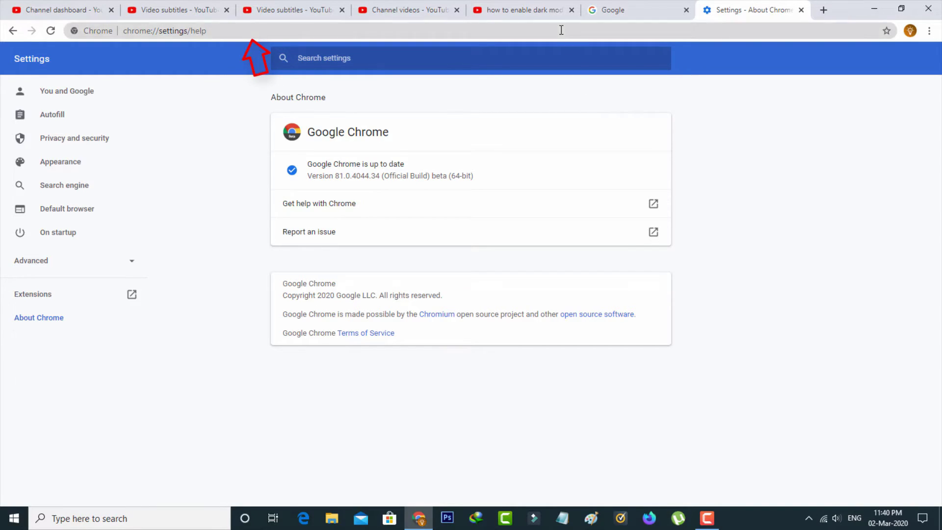
Go to chrome://flags/#enable-force-dark to show the Force Dark Mode flag.
left_click(561, 30)
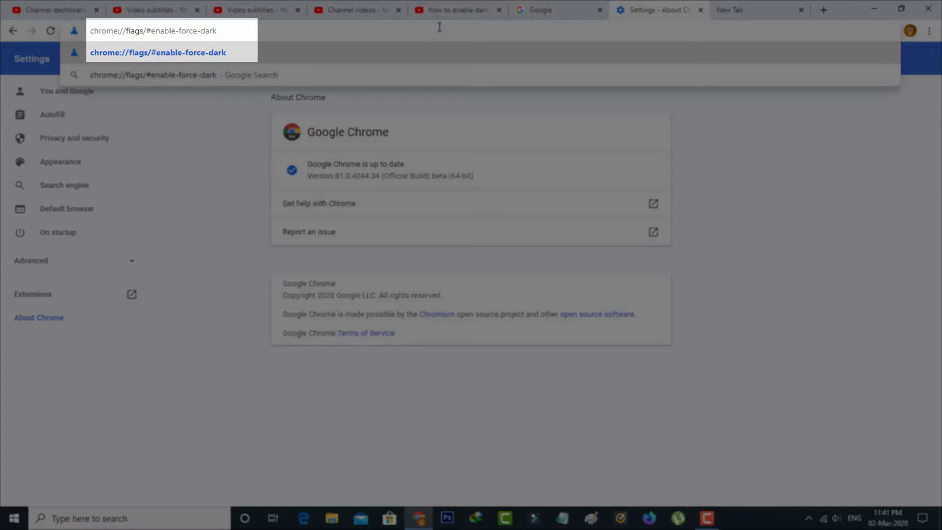
key("Return")
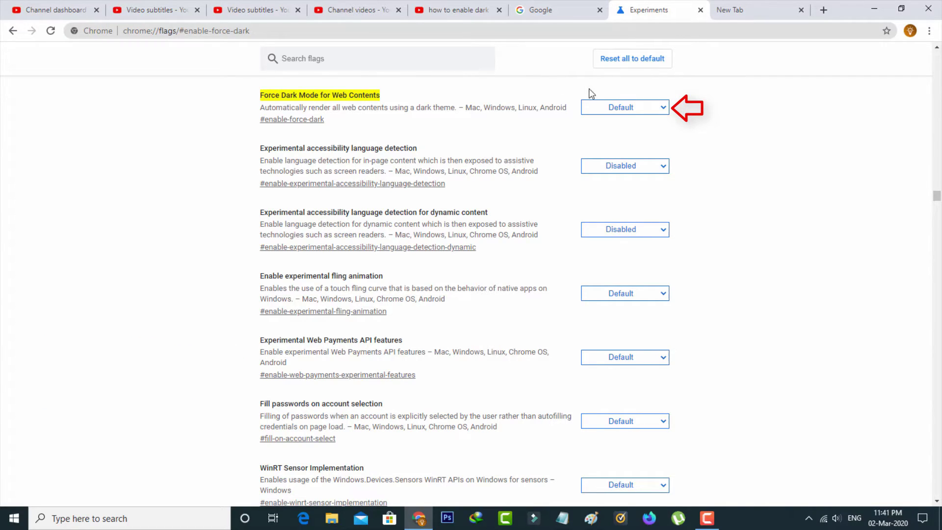
Set the Force Dark Mode for Web Contents flag to Enabled.
left_click(652, 107)
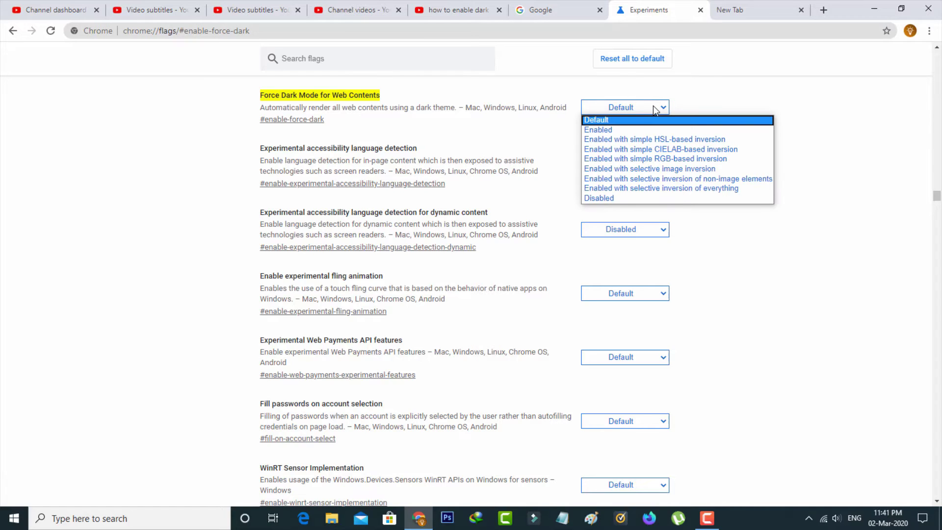
left_click(645, 129)
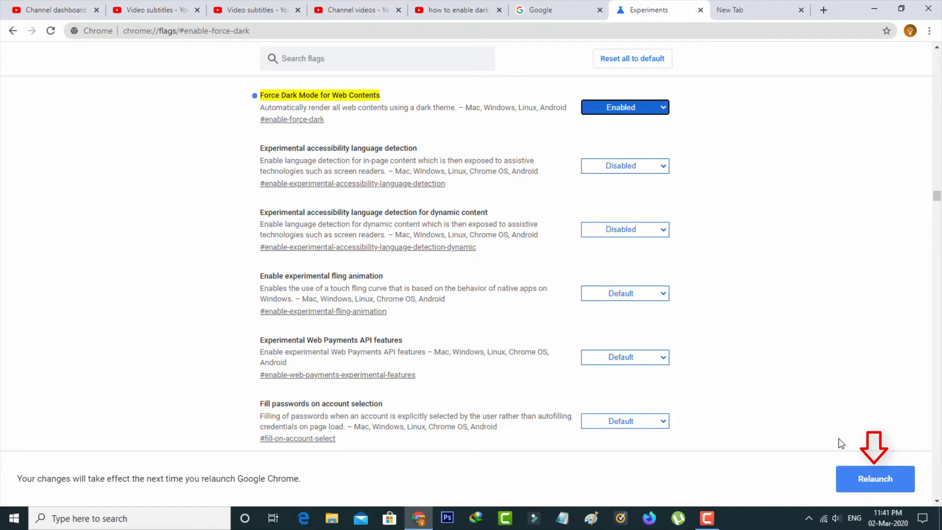
Relaunch Chrome and view the Google tab in dark theme.
left_click(863, 481)
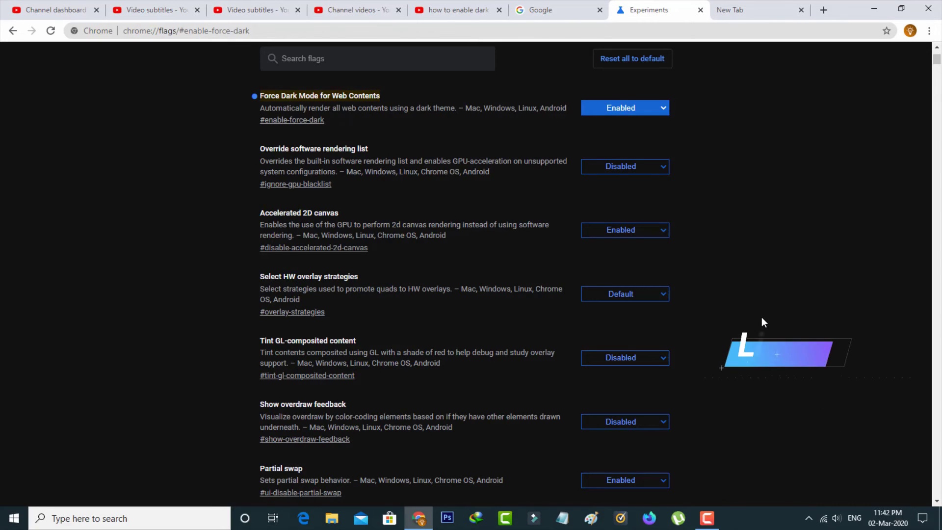
left_click(562, 10)
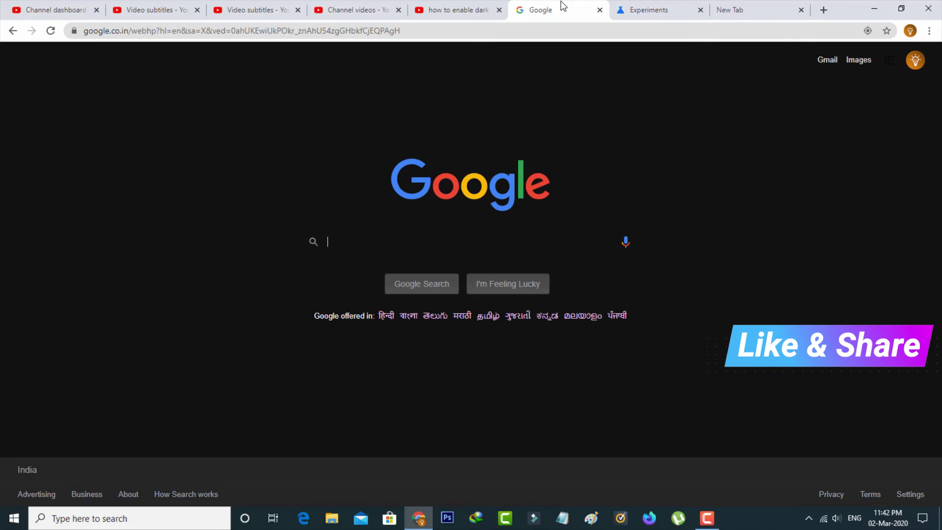